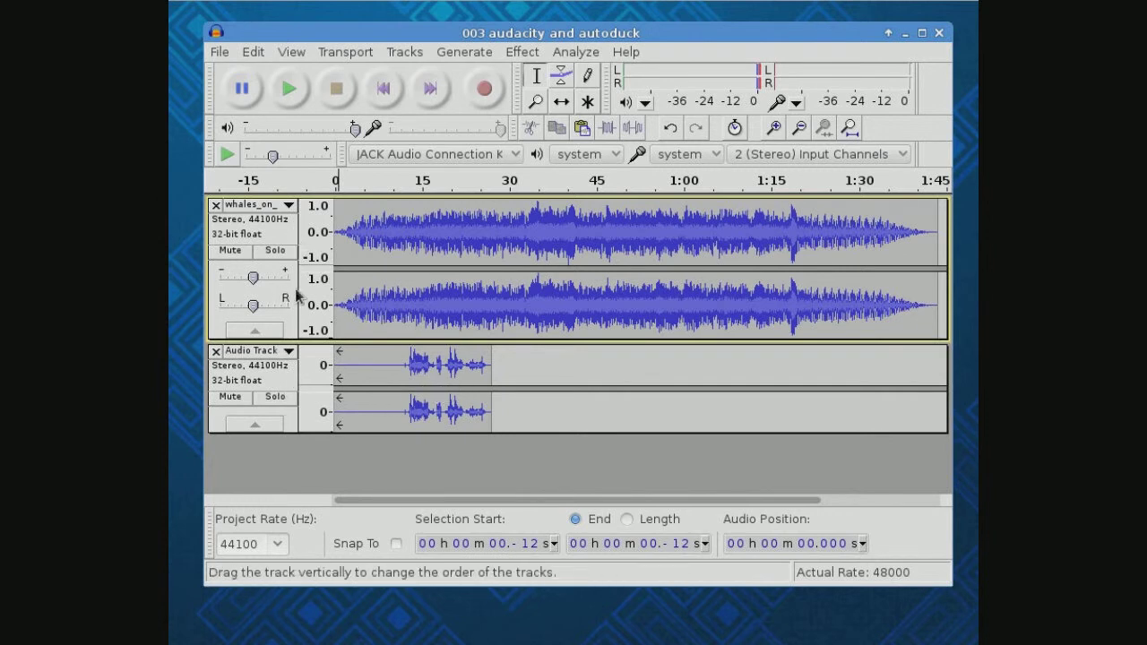
Mute the voice track and play the whales music on its own.
click(234, 400)
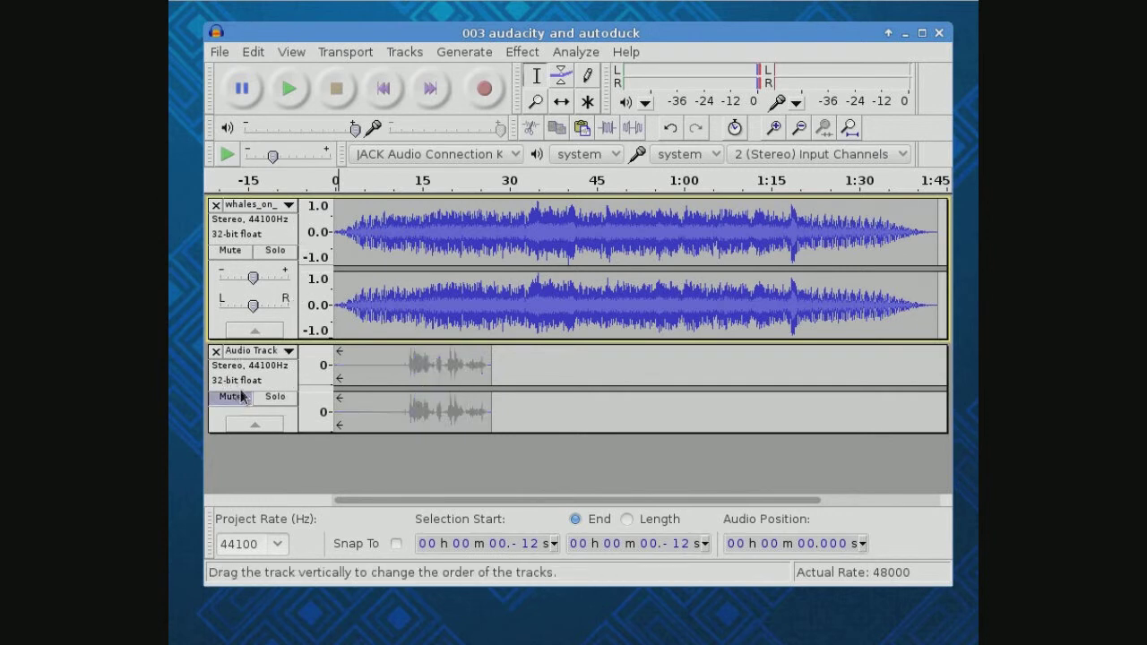
click(290, 97)
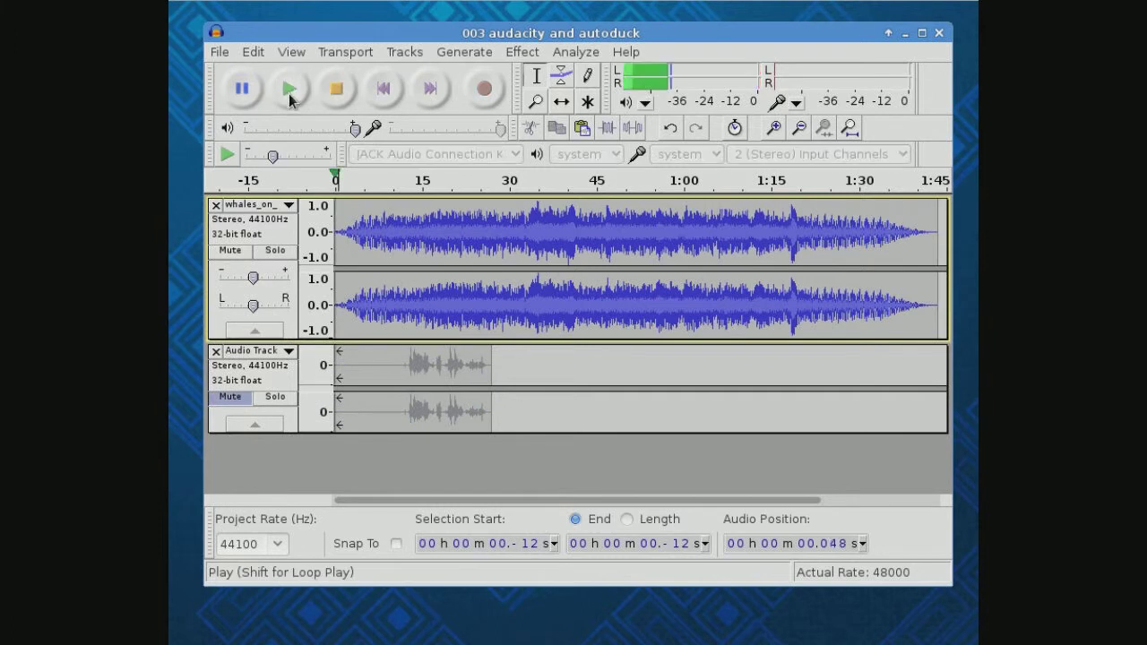
click(335, 93)
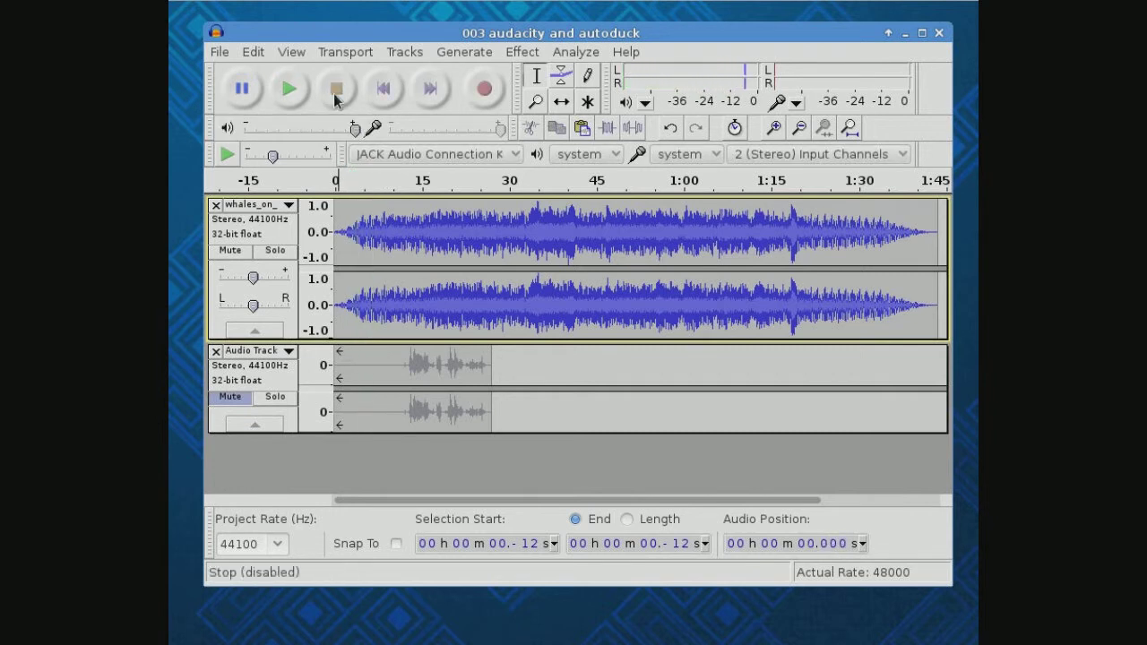
Mute the whales music, unmute the voice, and play the voice alone from about 11.4 s.
click(230, 251)
click(237, 401)
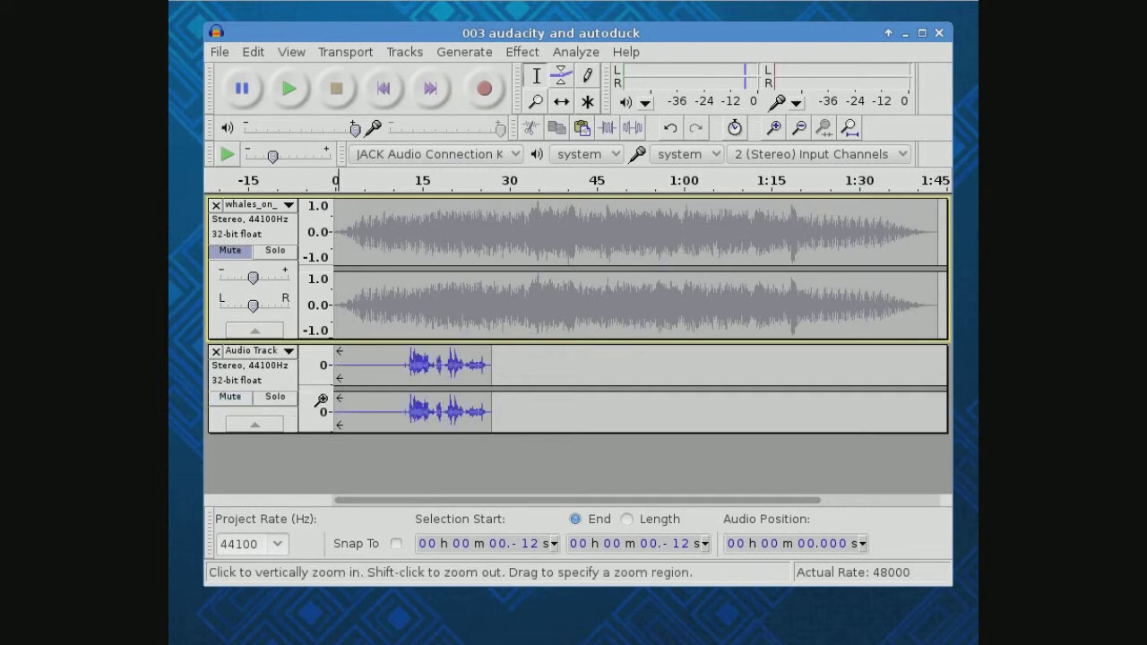
click(400, 363)
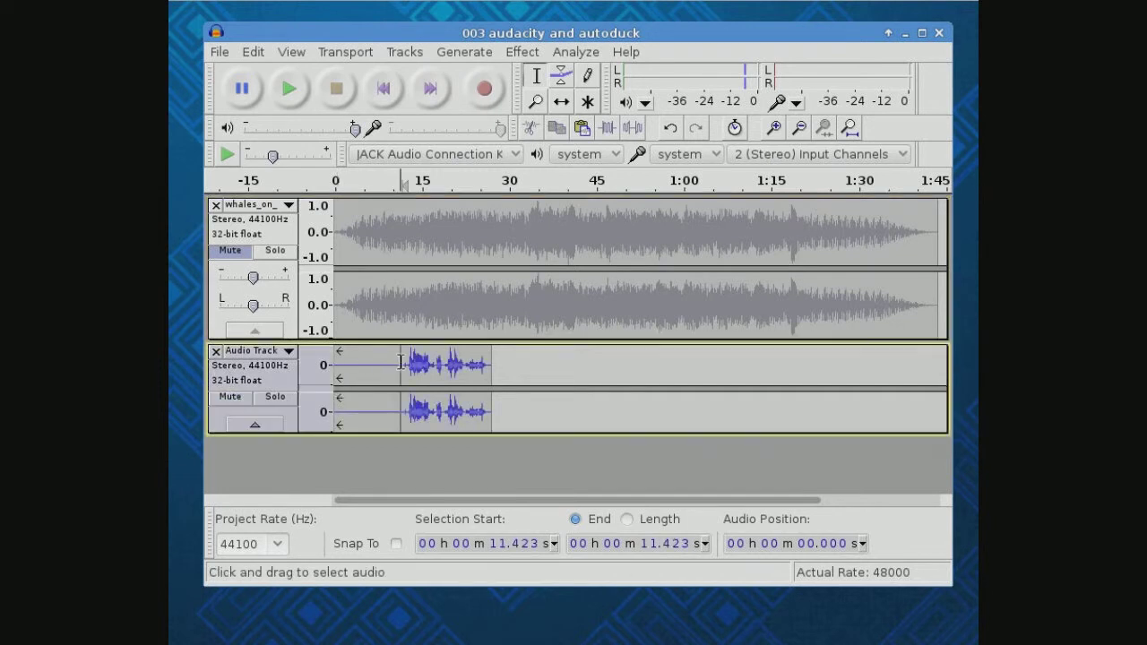
click(290, 94)
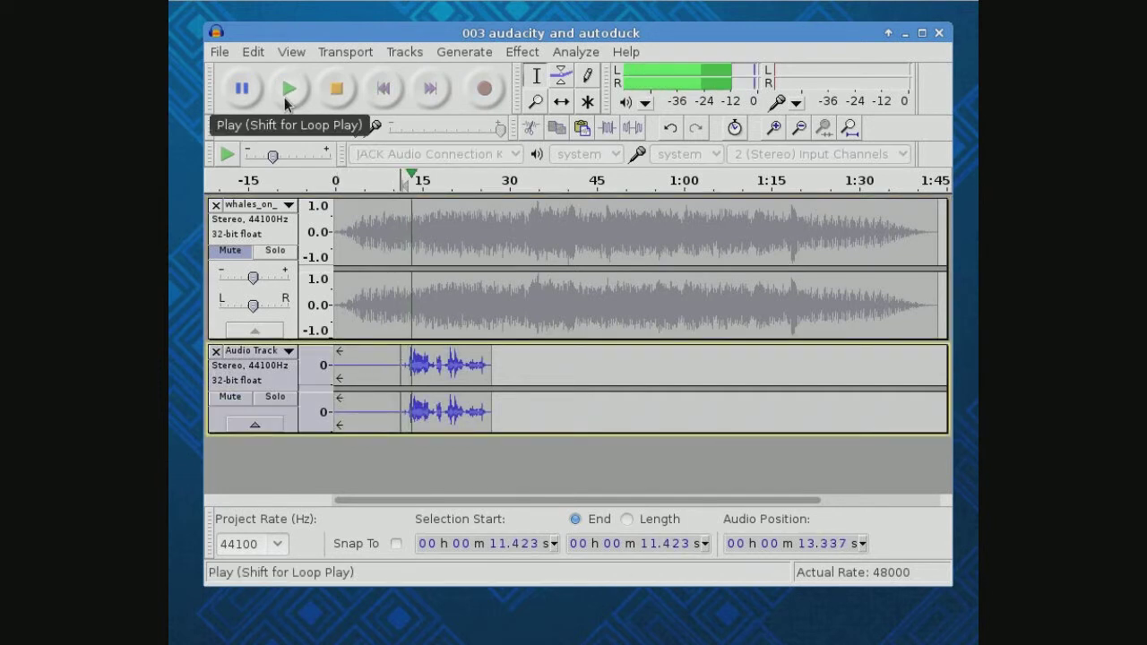
click(335, 93)
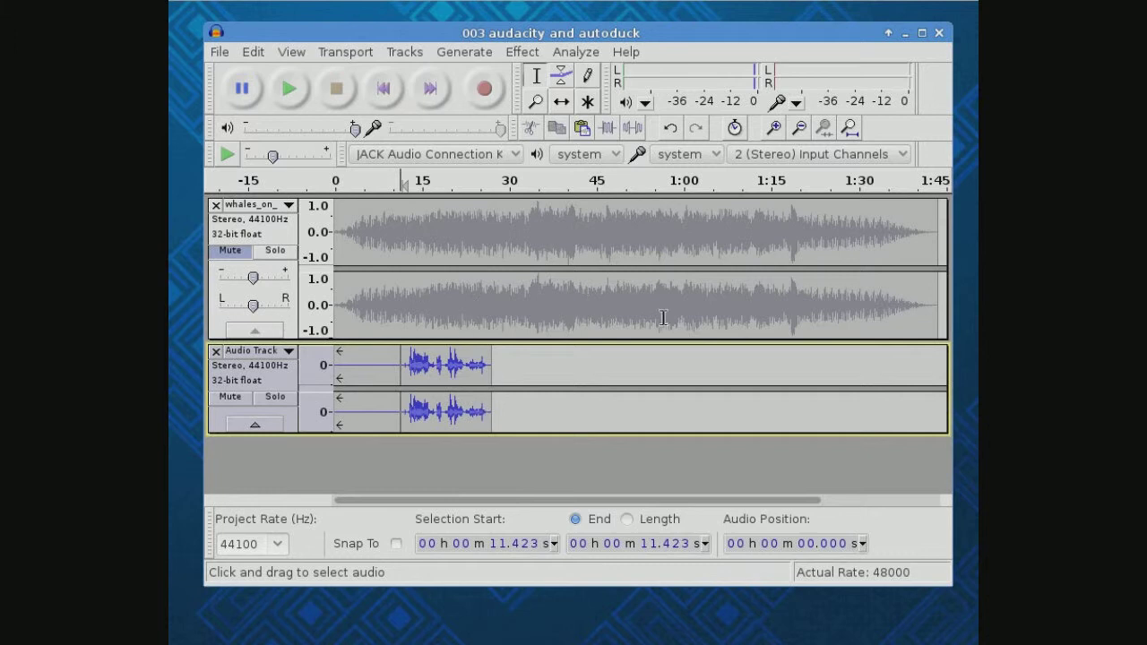
Unmute the whales track and play the music and voice together.
click(230, 251)
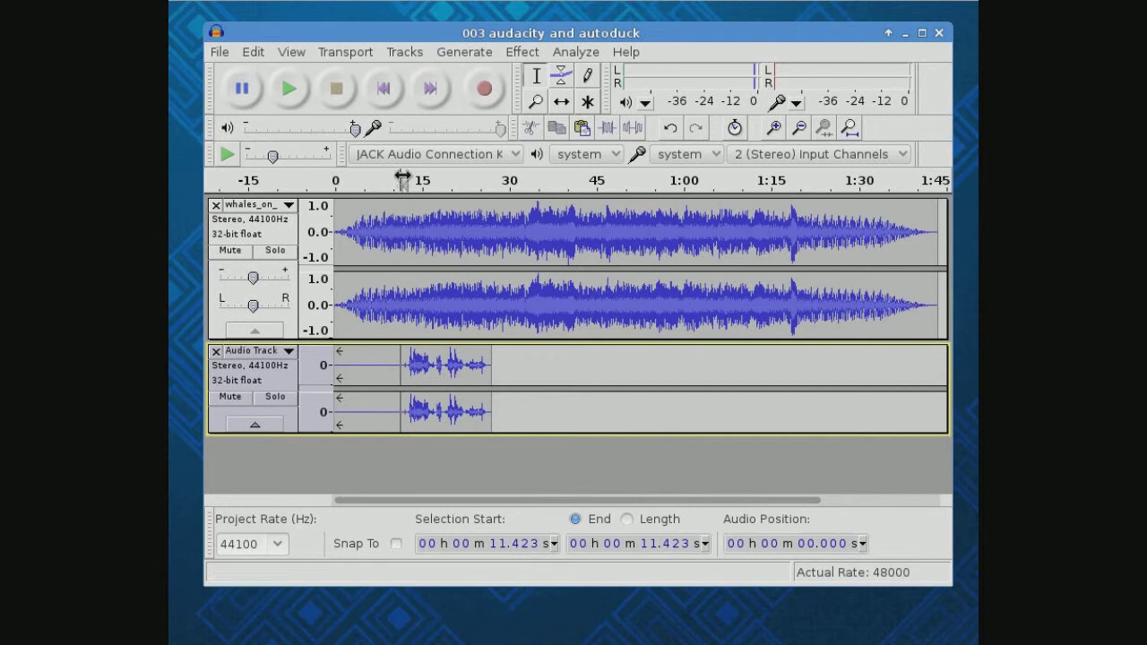
click(376, 182)
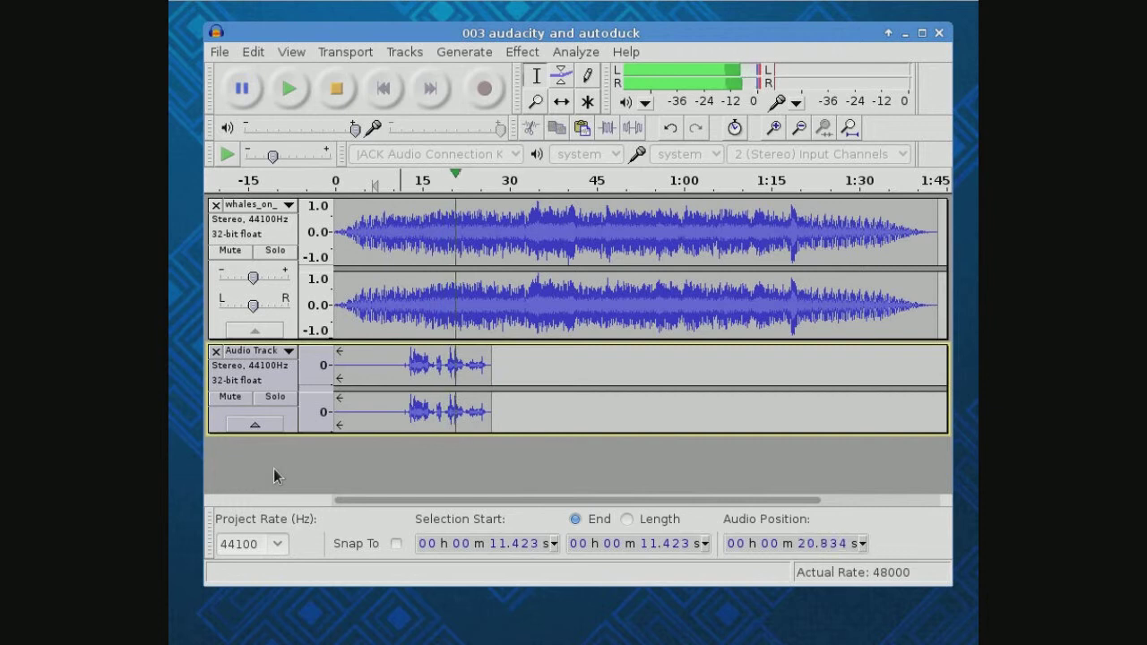
click(334, 90)
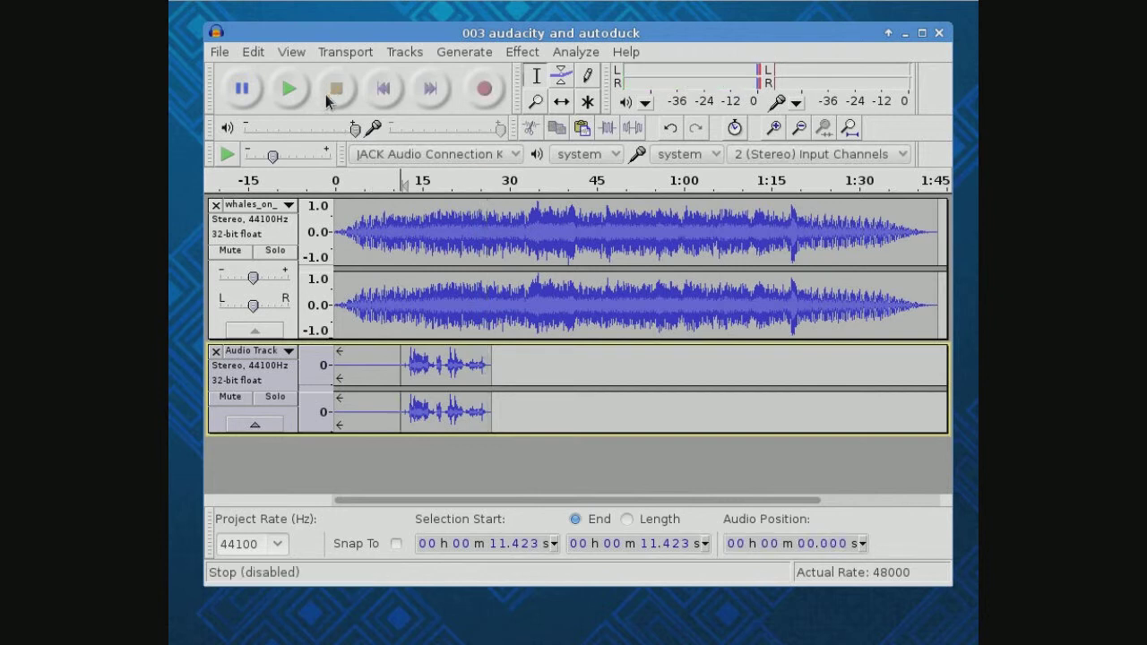
Select the whales track and apply Auto Duck with its default settings.
click(273, 236)
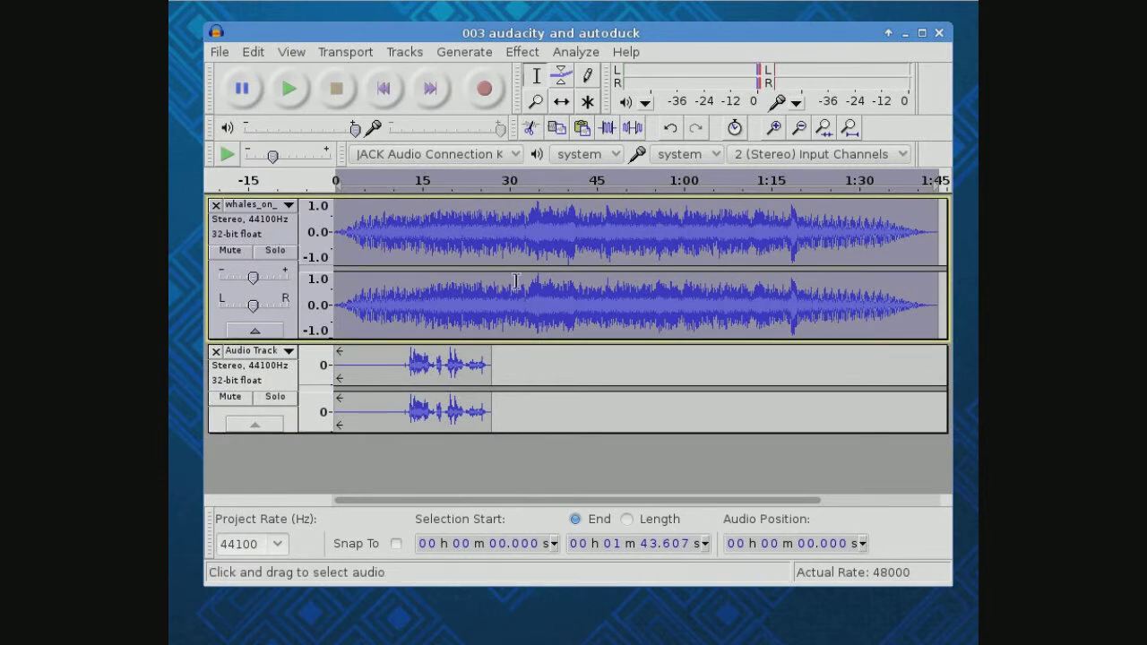
click(538, 52)
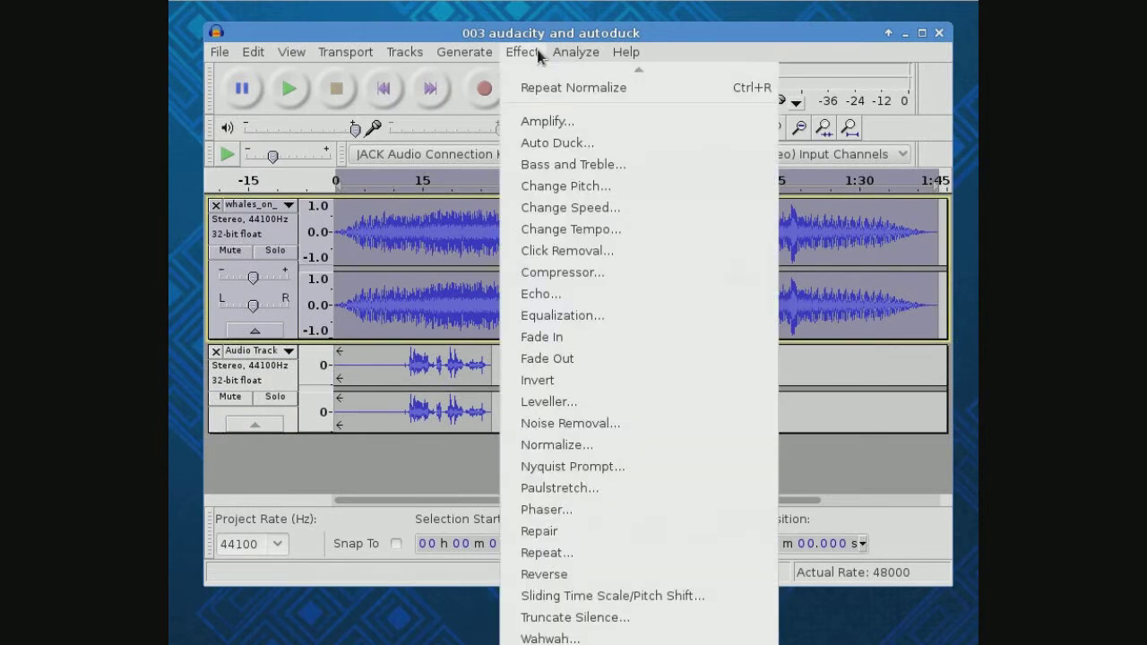
click(565, 141)
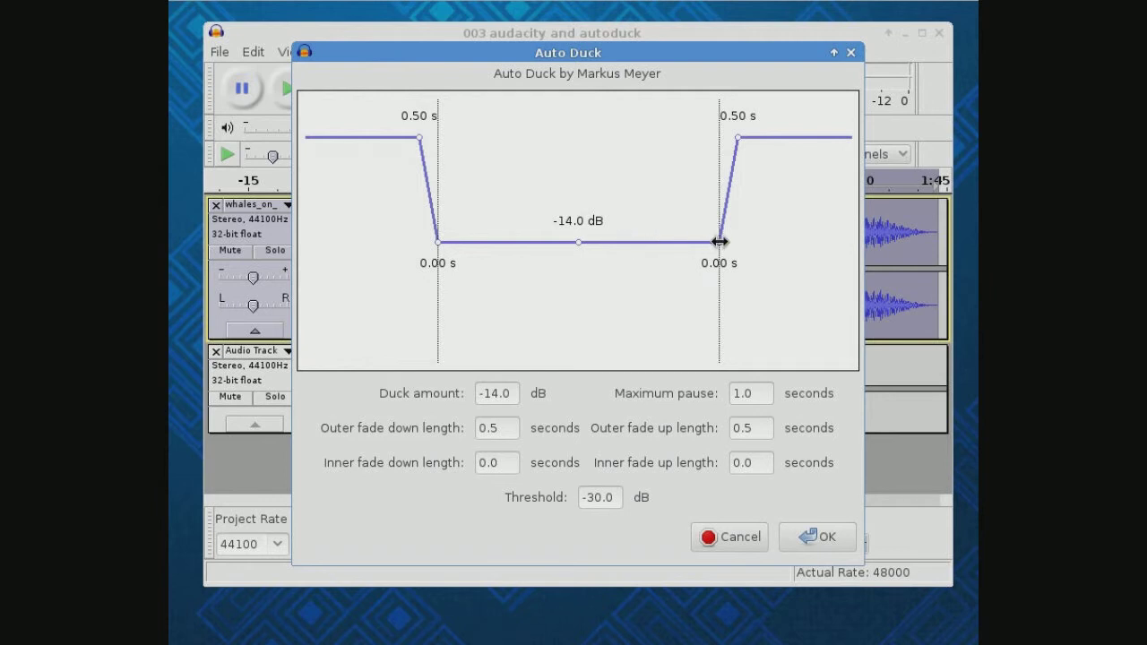
click(810, 539)
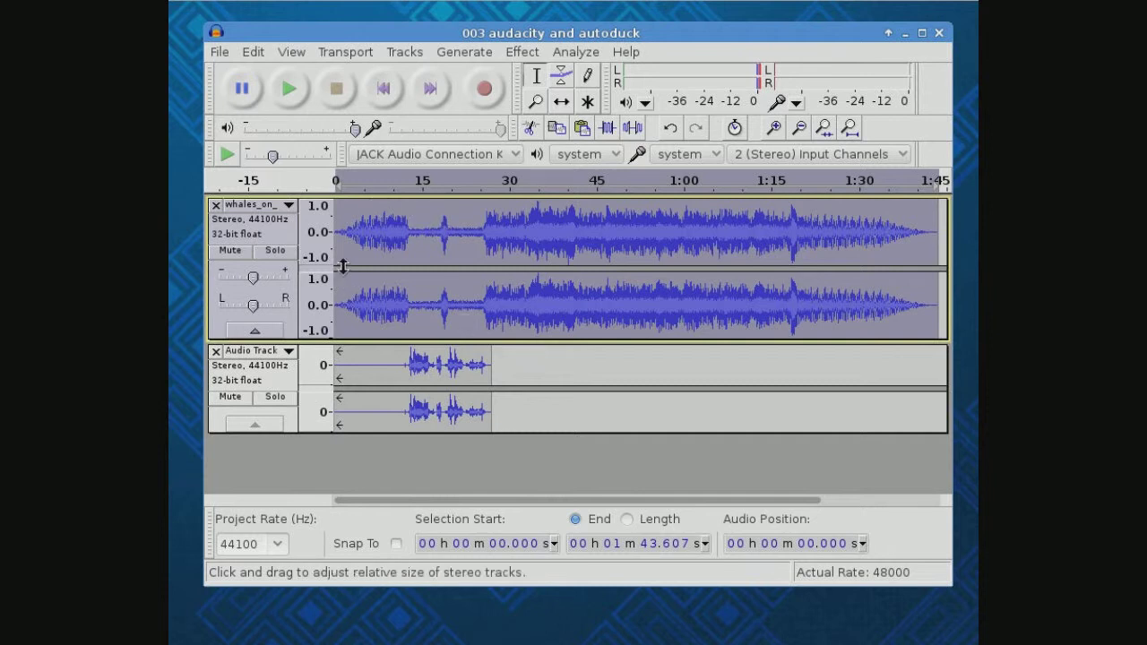
click(386, 258)
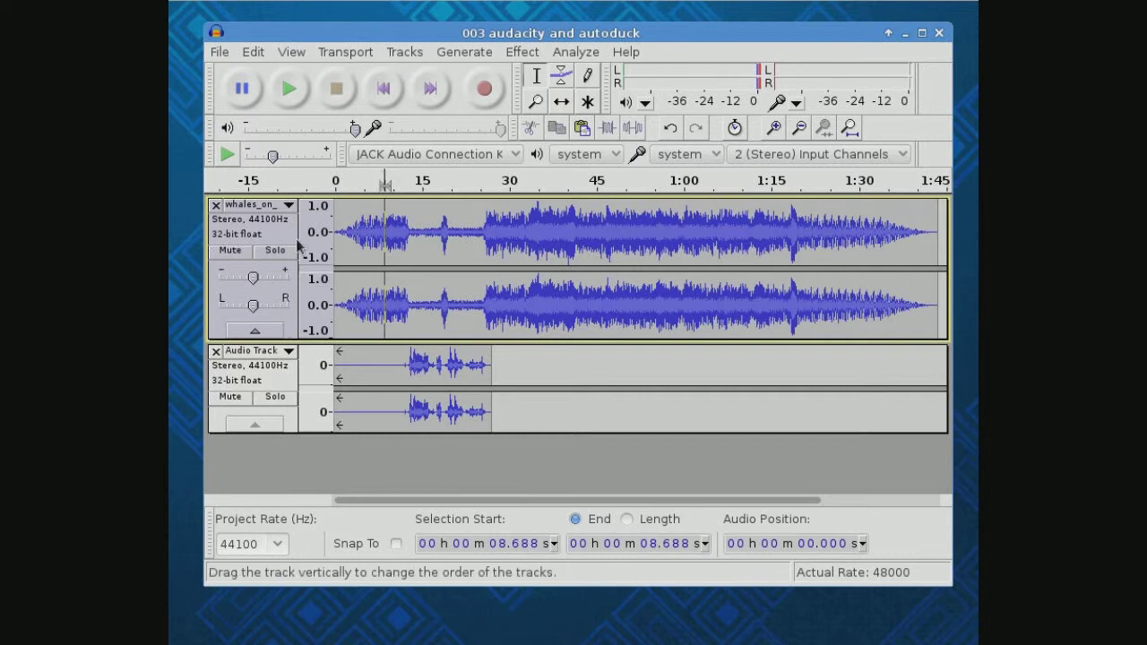
click(287, 384)
click(254, 52)
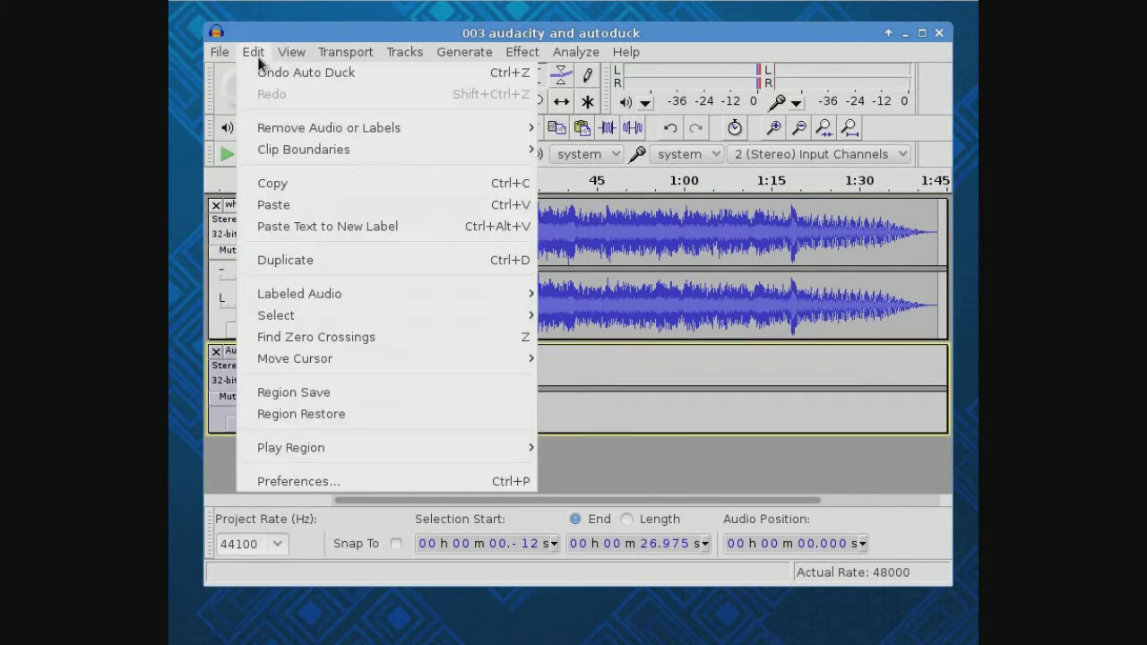
mouse_move(321, 314)
click(591, 336)
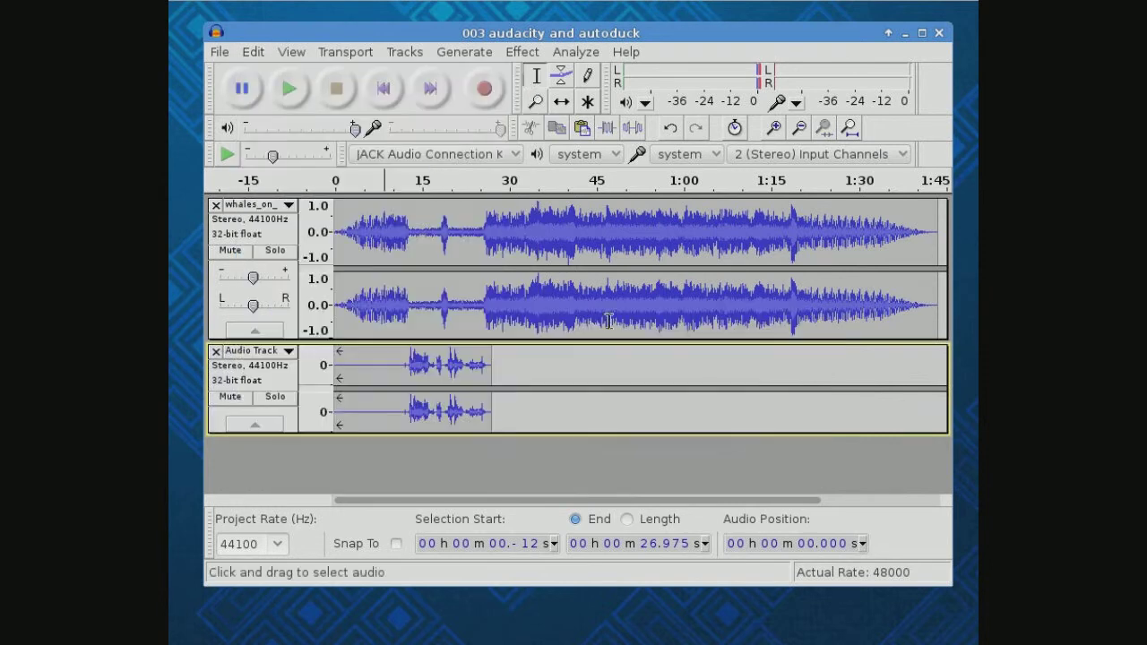
click(290, 89)
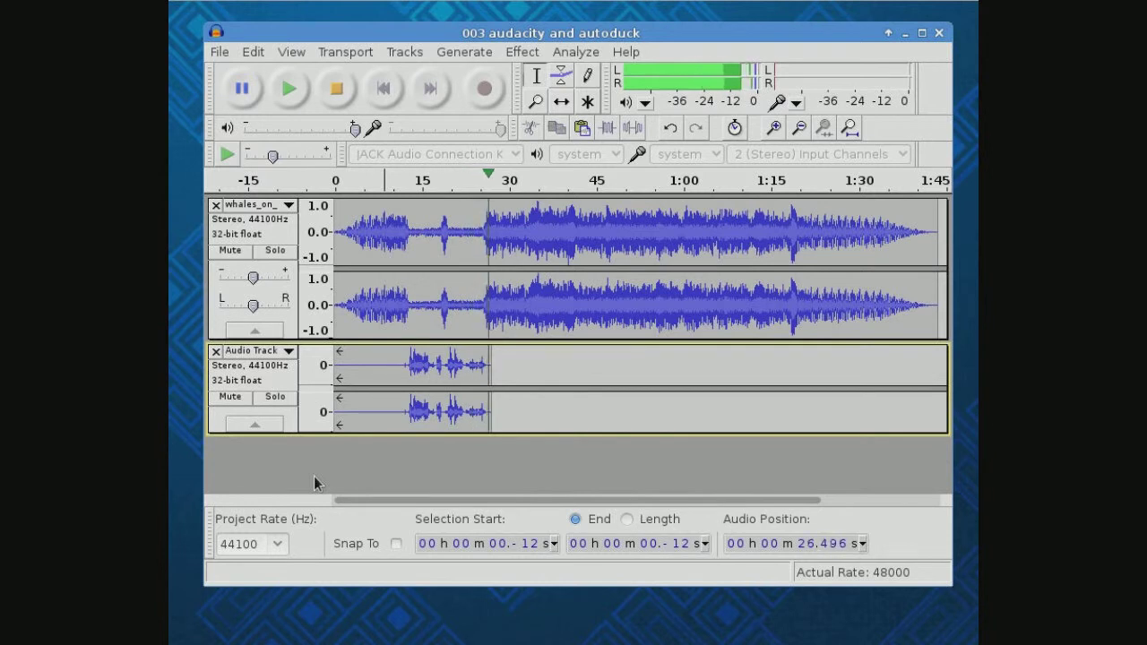
click(338, 93)
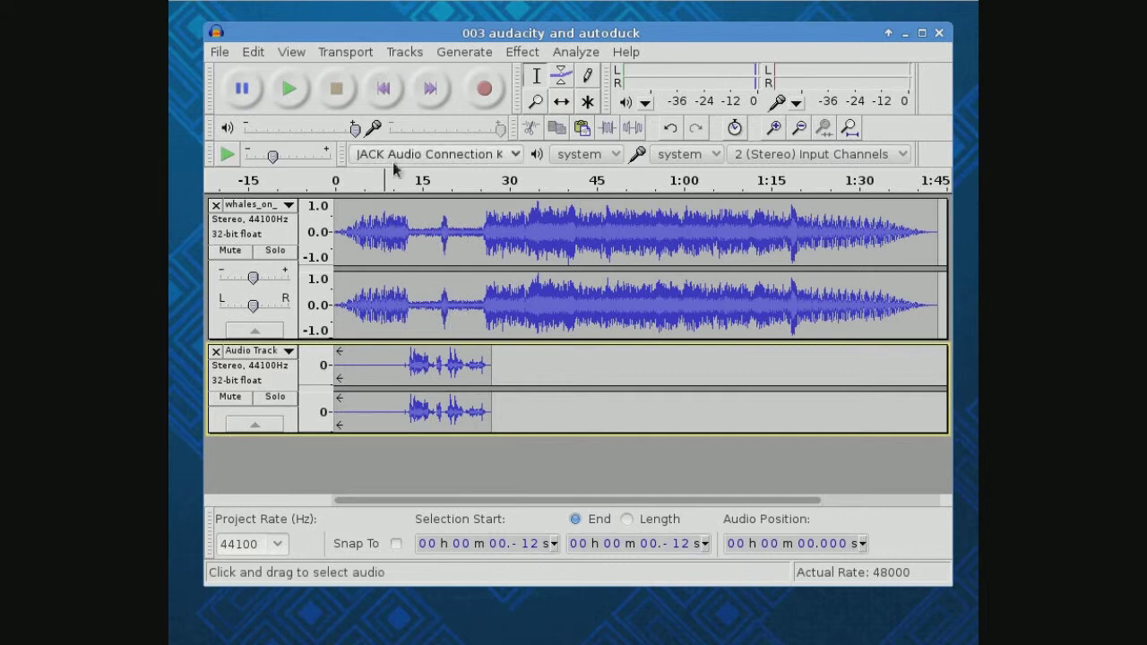
Undo the first Auto Duck and reapply it with outer fade down and up lengths of 1 second.
click(255, 52)
click(266, 74)
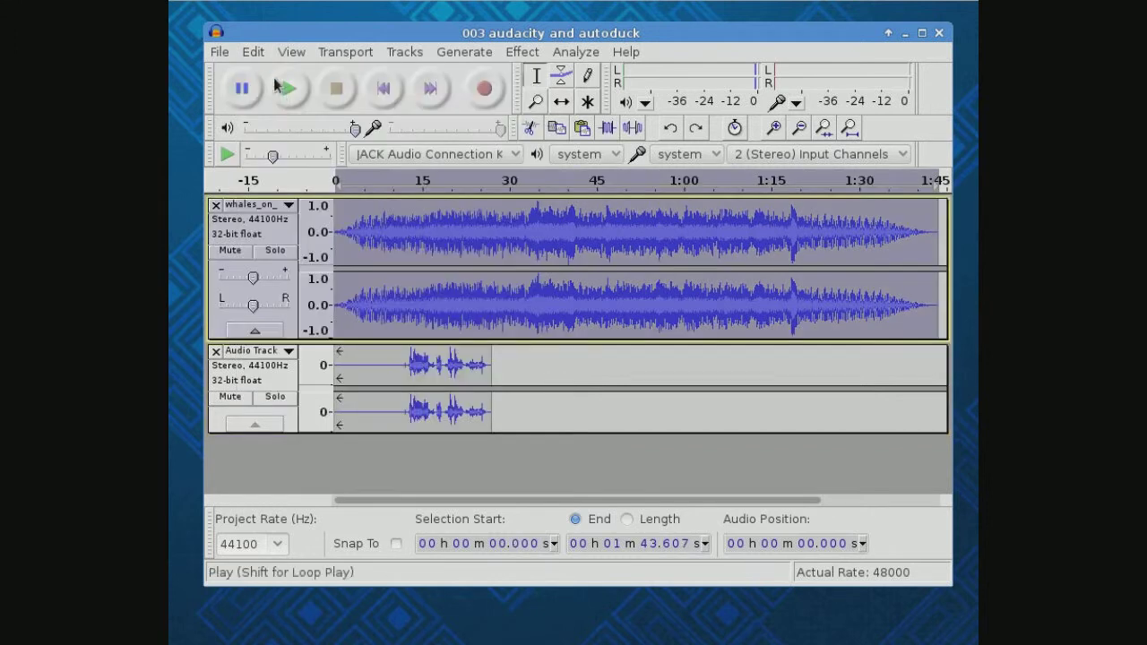
click(525, 54)
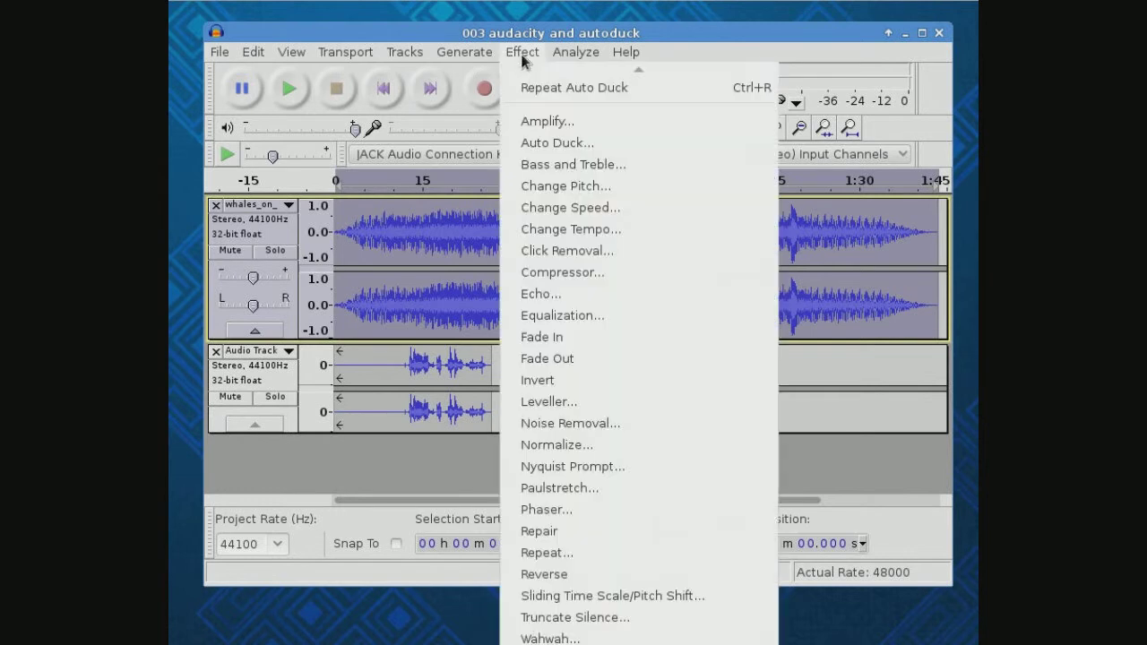
click(536, 143)
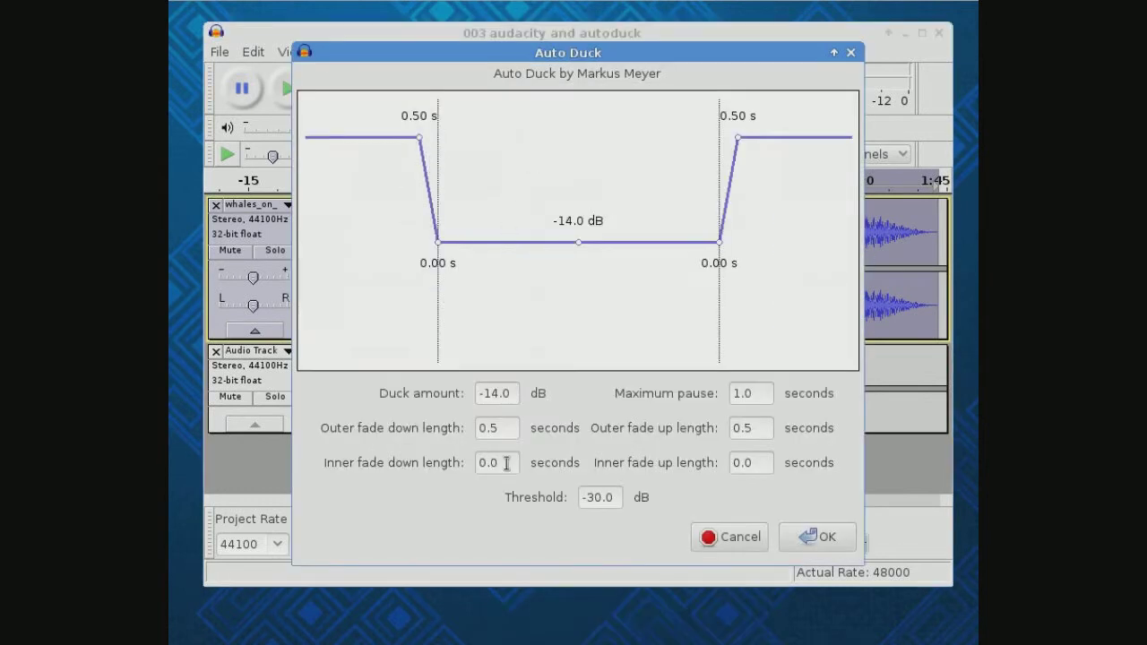
drag(509, 430, 484, 423)
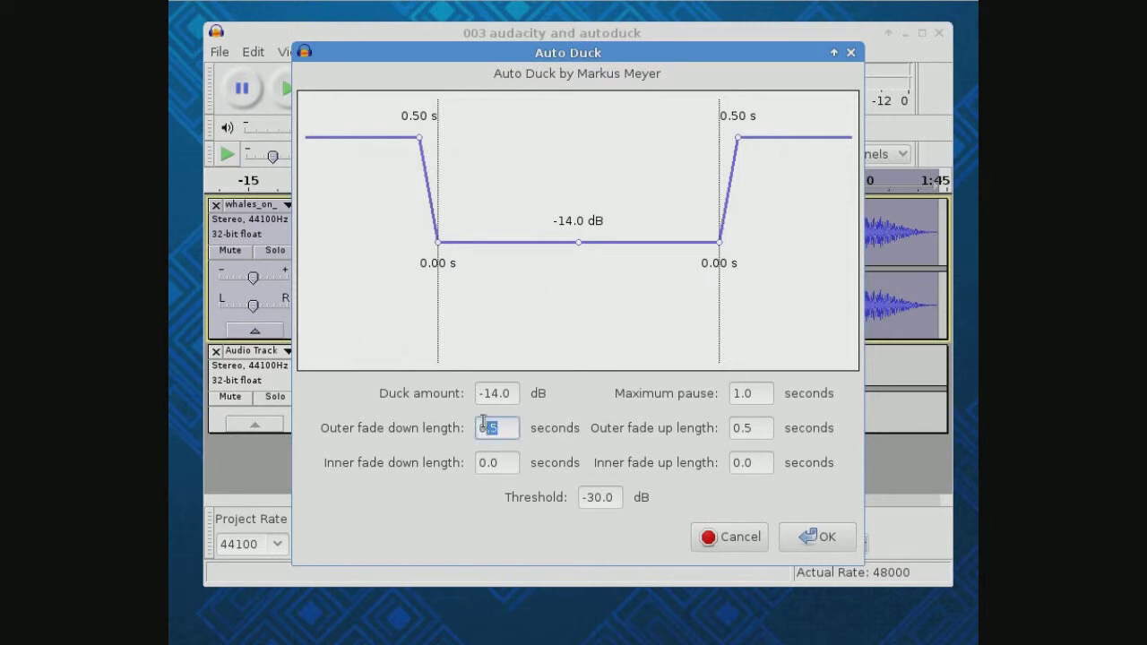
text(1)
drag(767, 432, 670, 423)
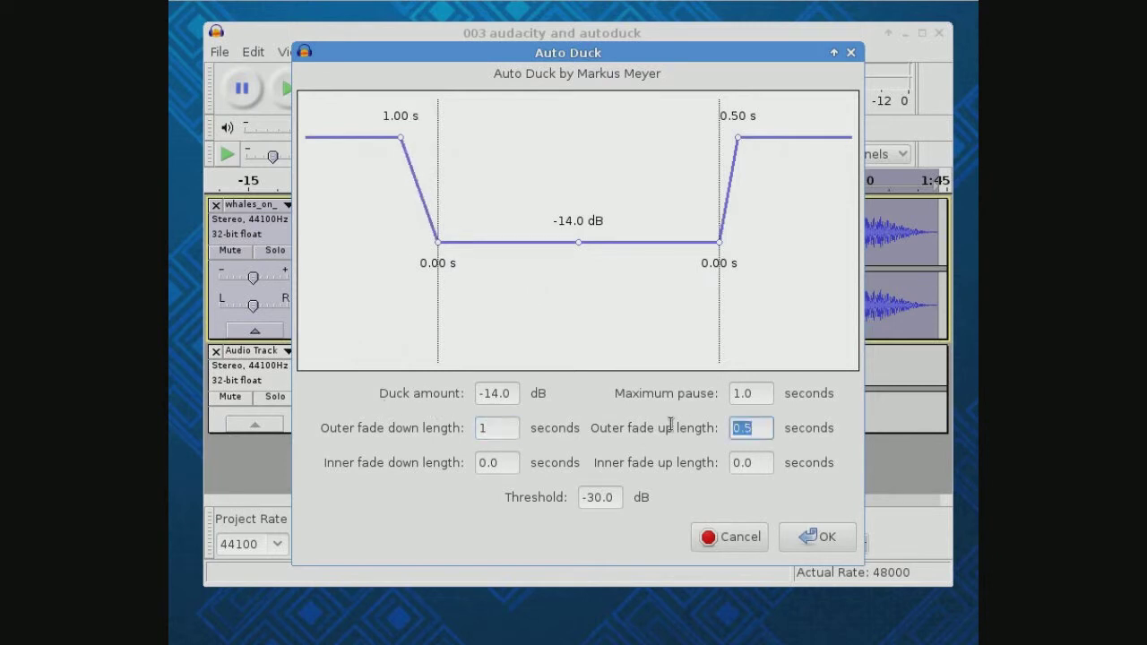
text(1)
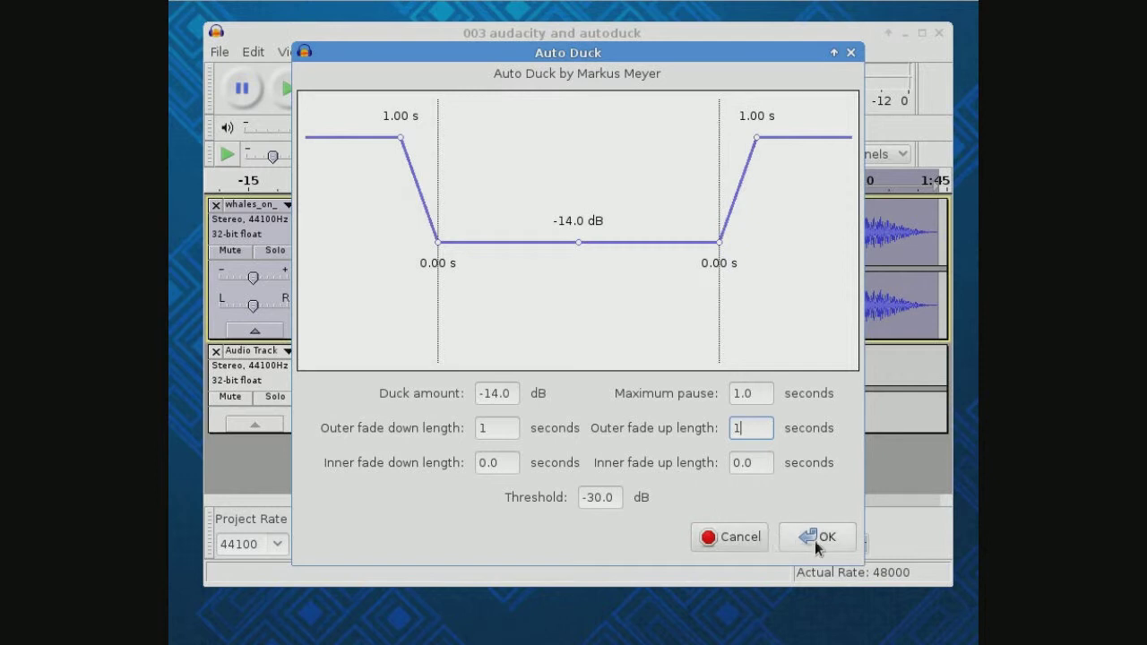
click(812, 538)
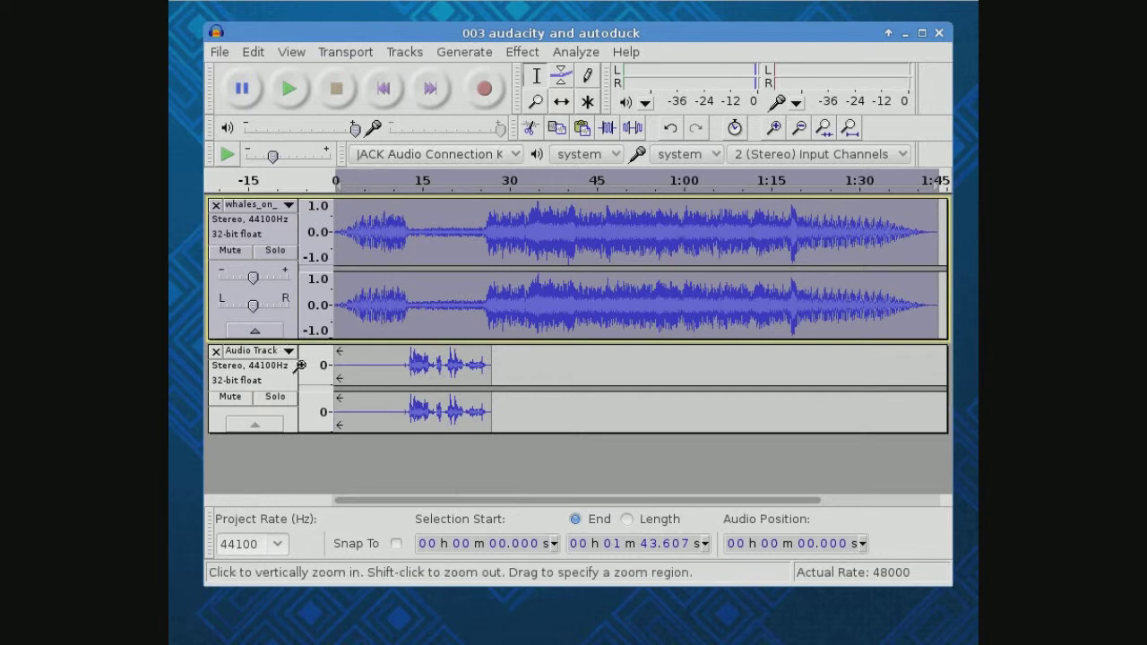
click(365, 182)
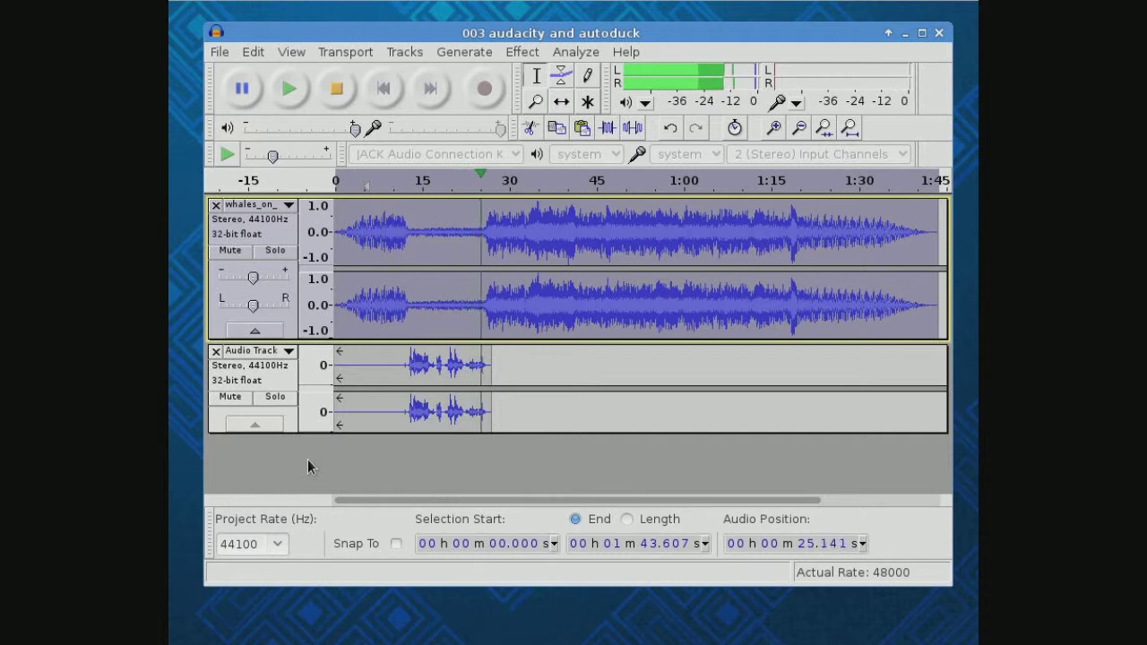
click(337, 90)
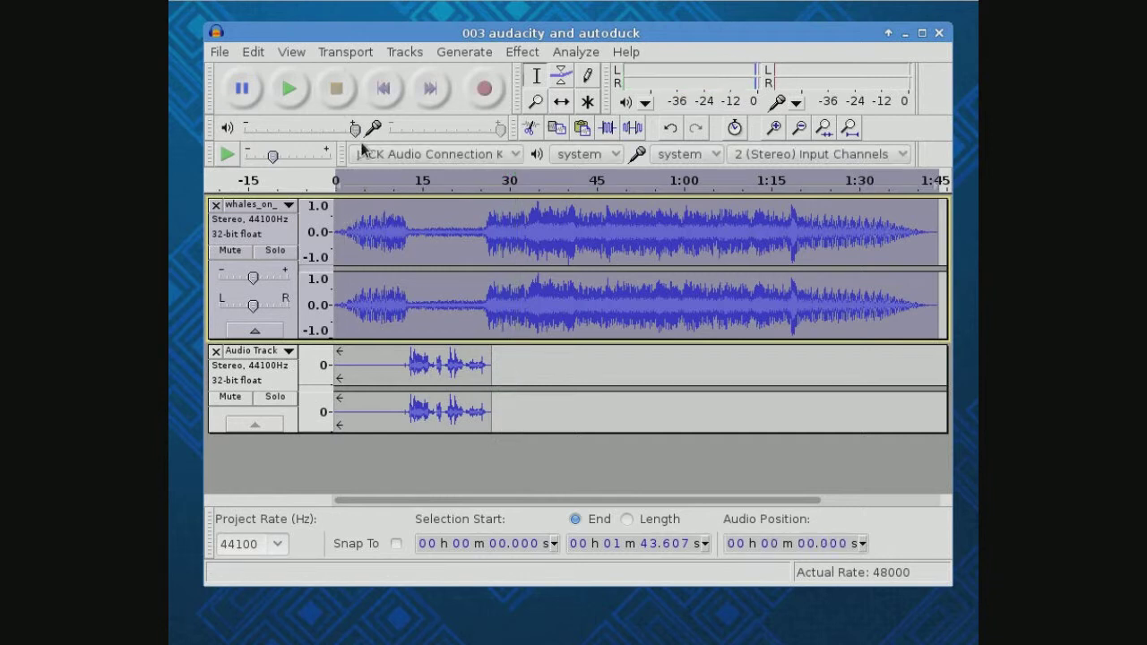